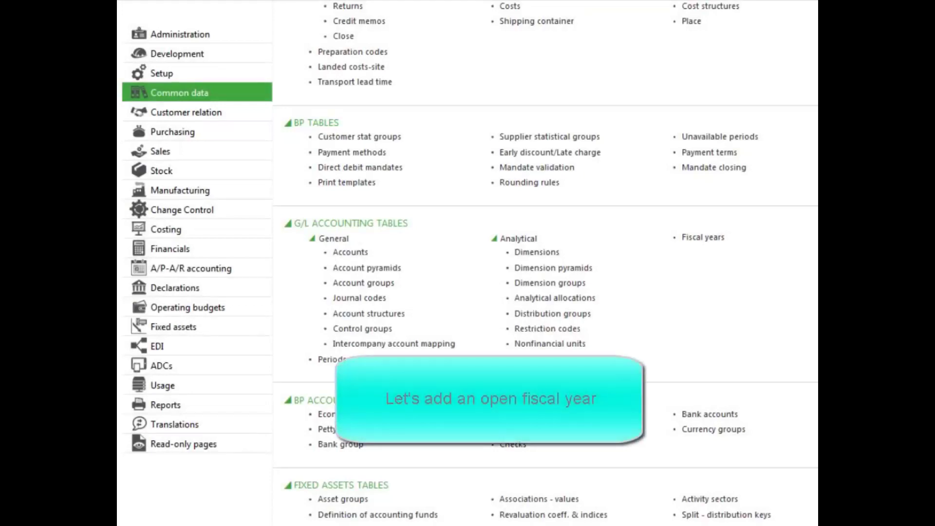
Load the fiscal years of company TRN1's Legal ledger in Fiscal years
left_click(698, 242)
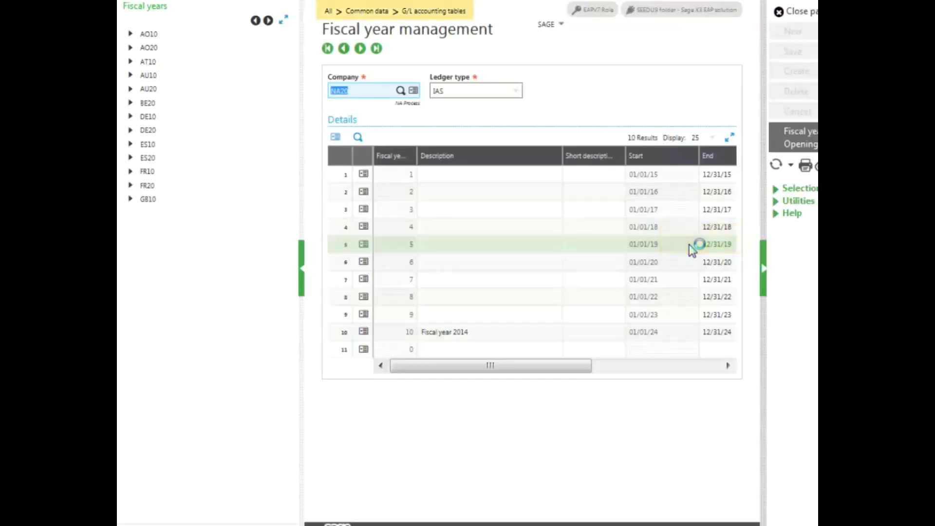
left_click(268, 20)
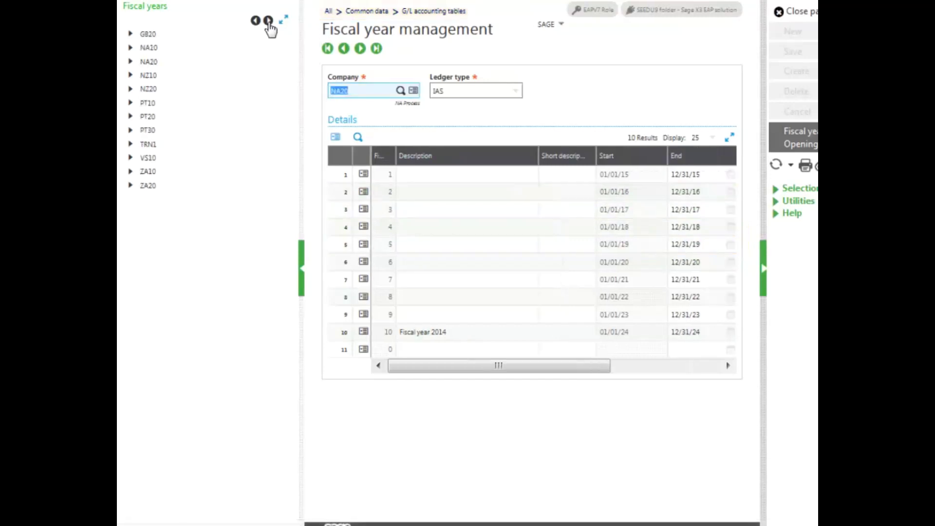
left_click(132, 145)
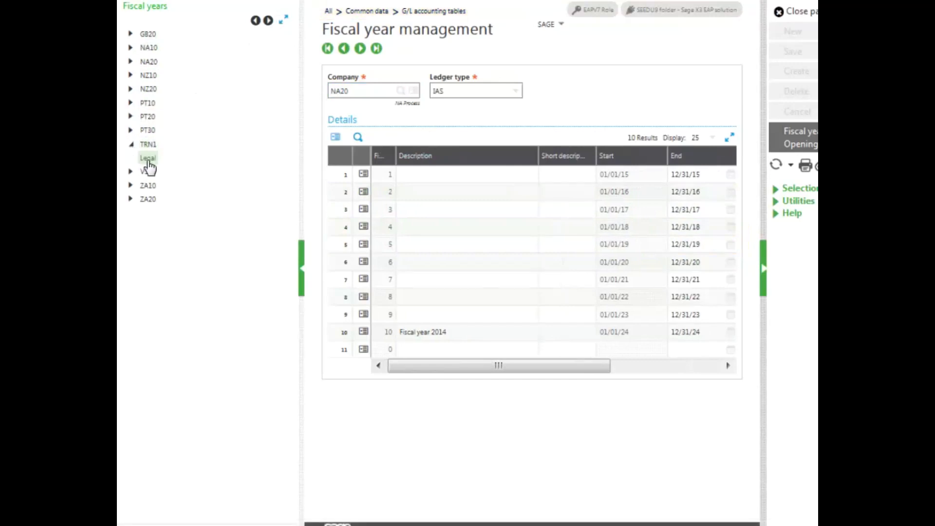
left_click(147, 159)
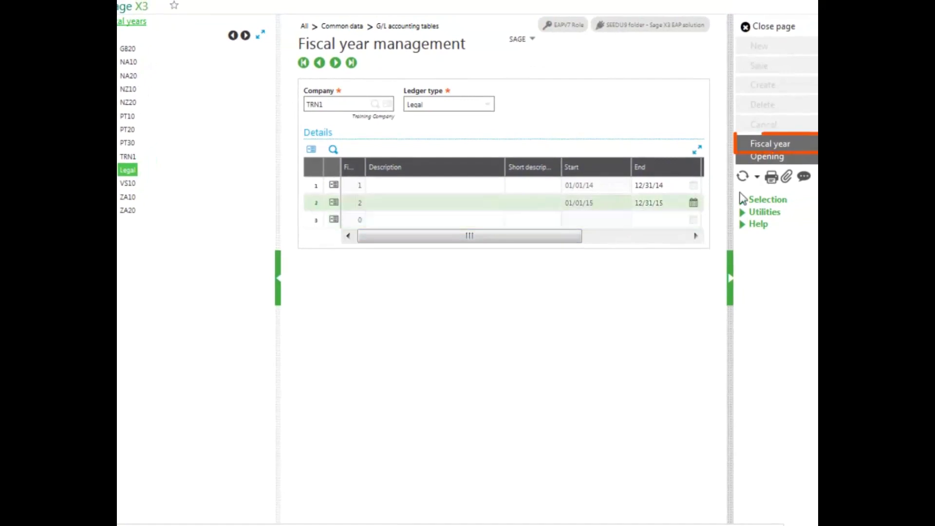
Create fiscal year 3, 01/01/16 to 12/31/16, keeping Yes for year 3
left_click(783, 148)
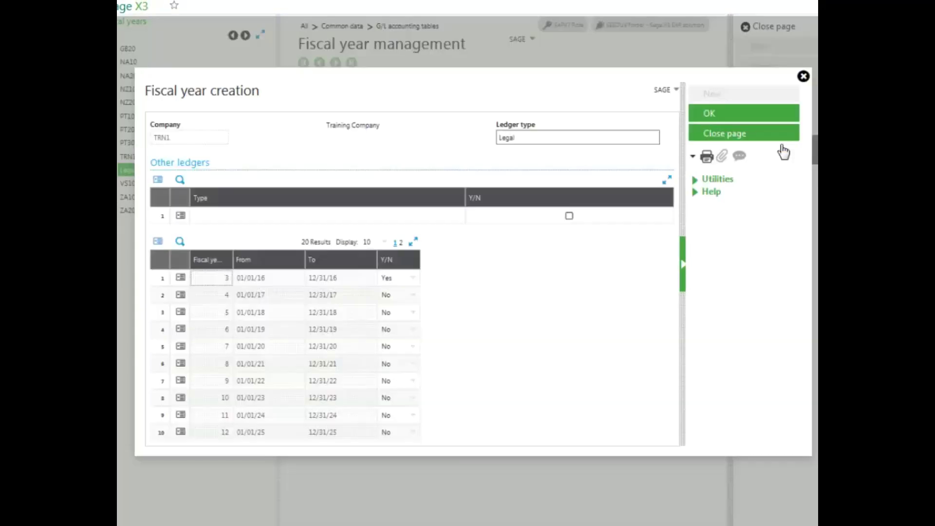
left_click(412, 278)
left_click(398, 308)
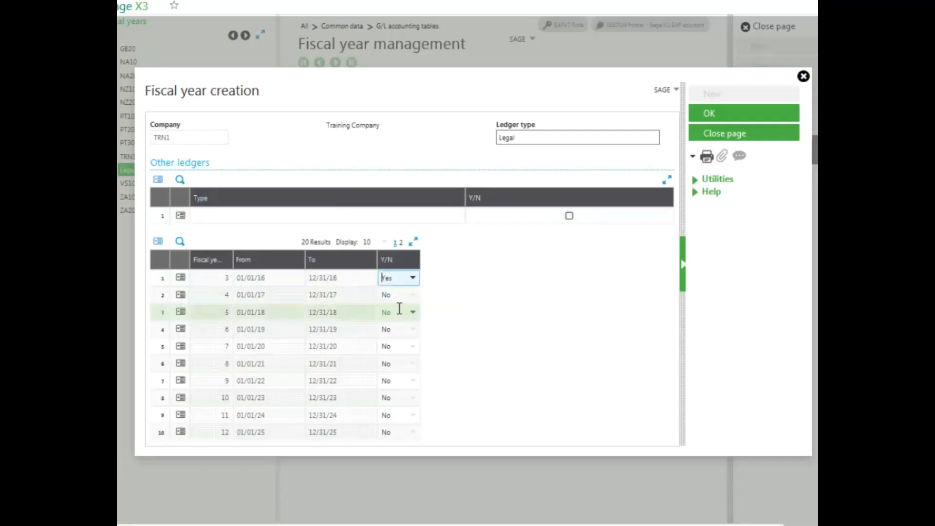
left_click(706, 115)
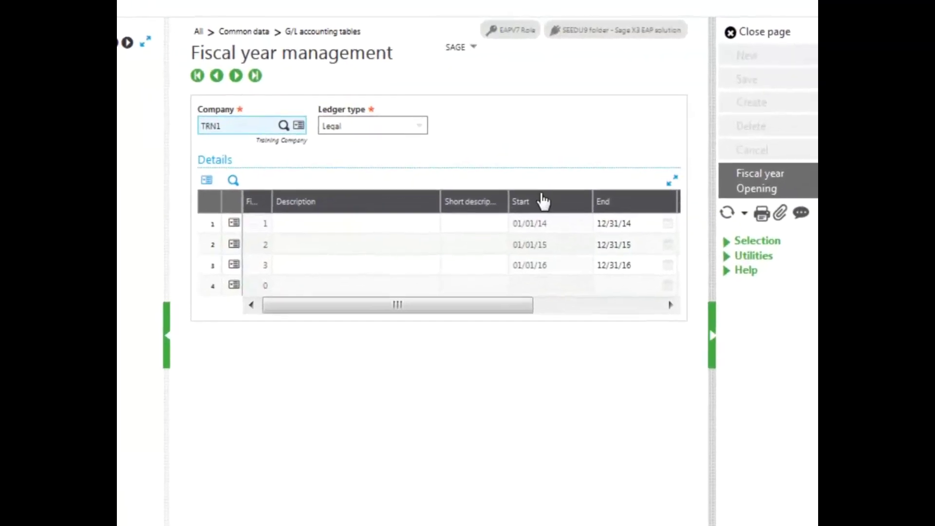
Describe years 3, 2 and 1 as Fiscal Year 2016, 2015 and 2014, and save
left_click(313, 283)
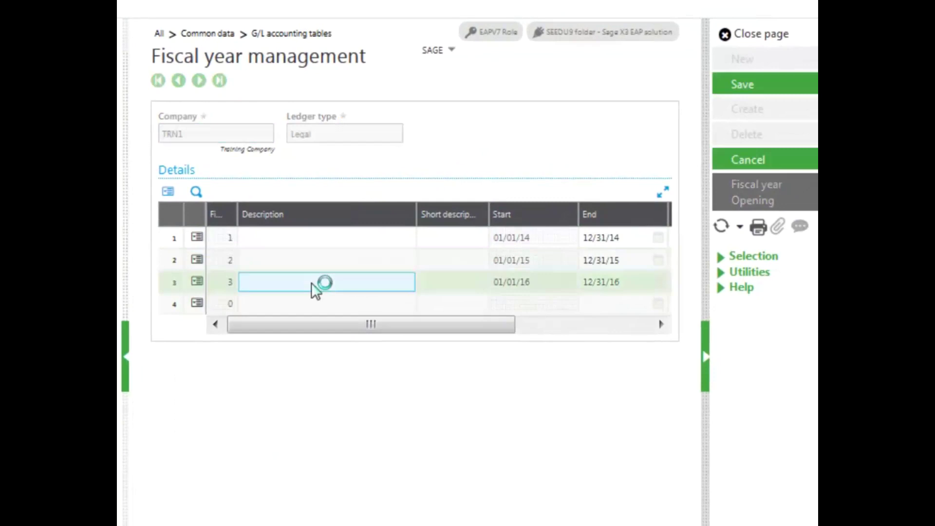
type("Fiscal Year 2016")
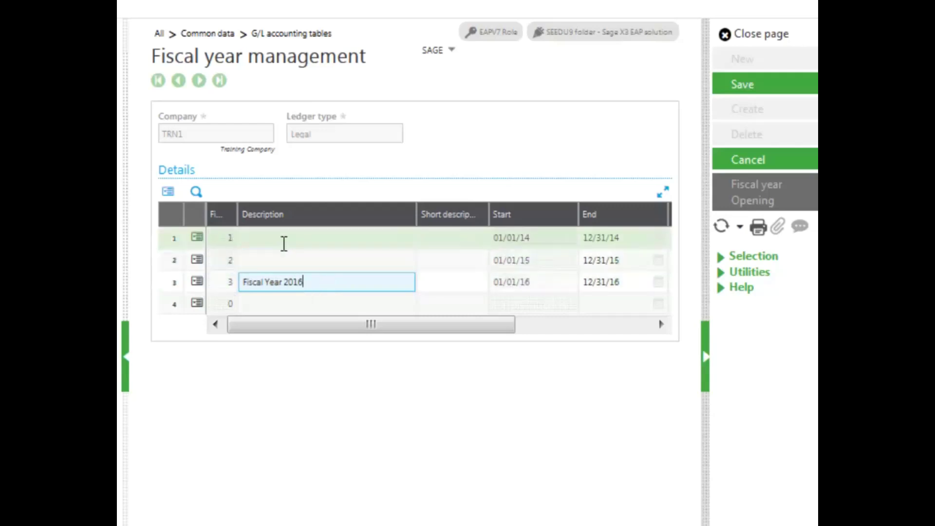
left_click(276, 259)
type("F")
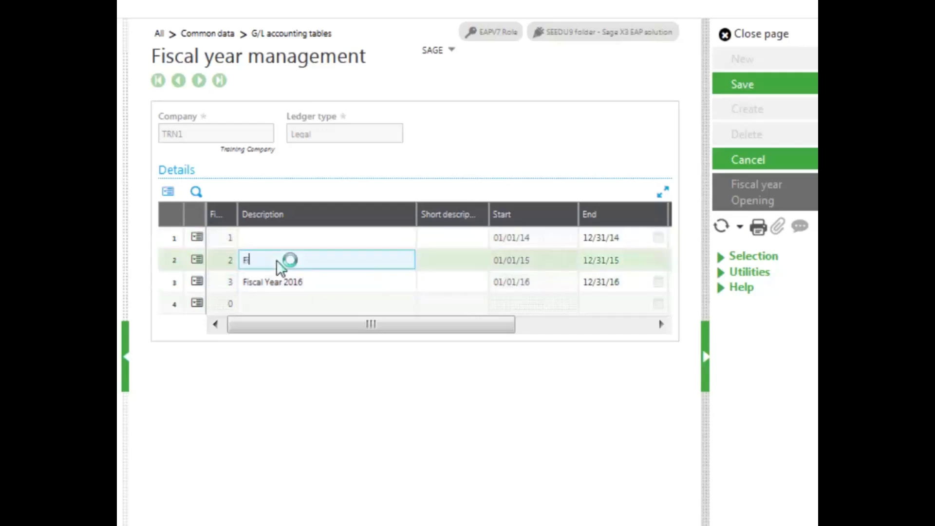
type("iscal Year 2015")
left_click(267, 236)
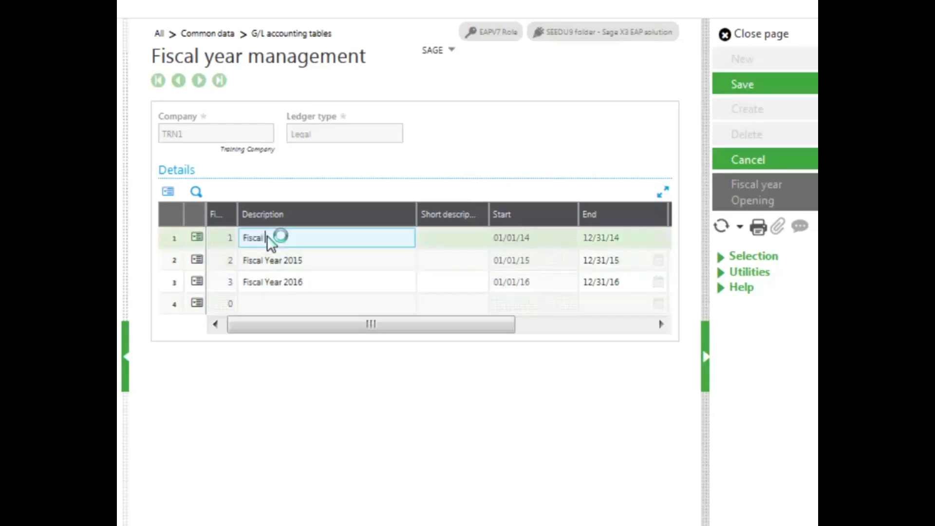
type("Fiscal Year 2014")
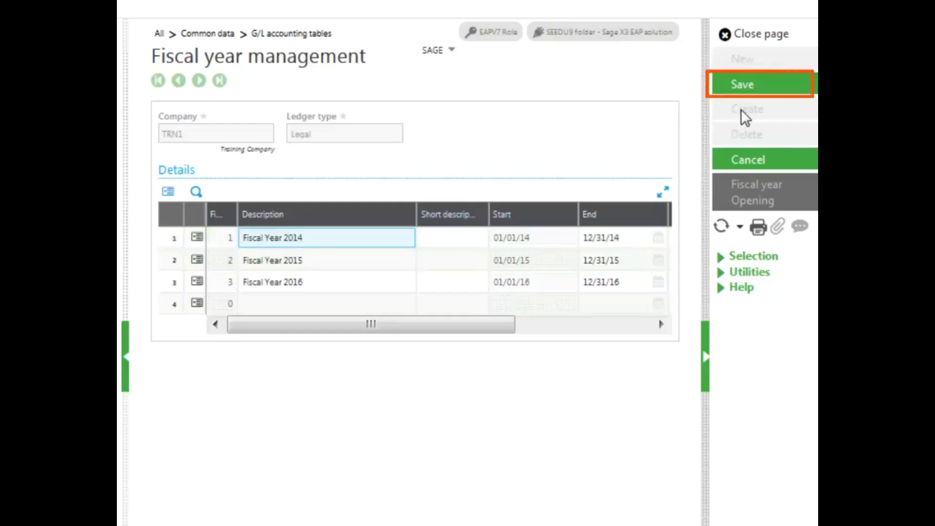
left_click(748, 95)
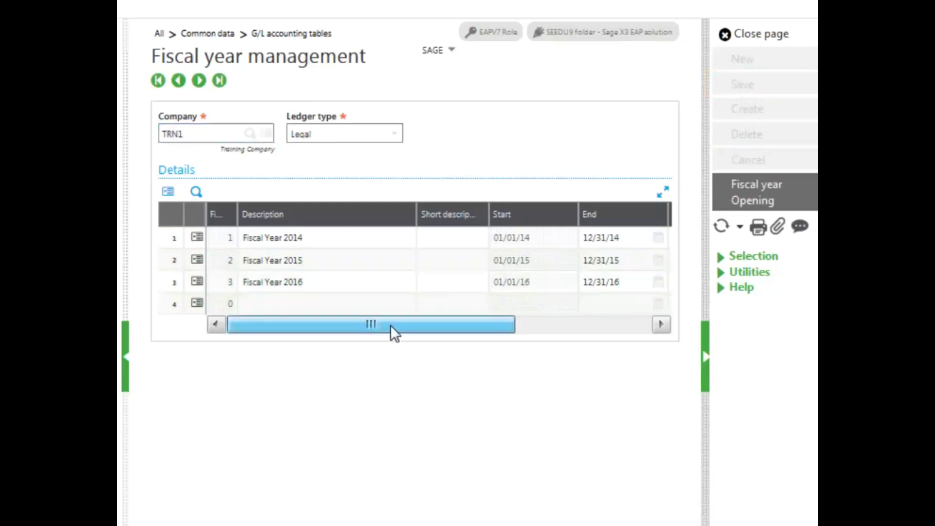
Set fiscal years 2 and 3 to Yes in Fiscal year Opening and confirm
left_click_drag(390, 326, 456, 339)
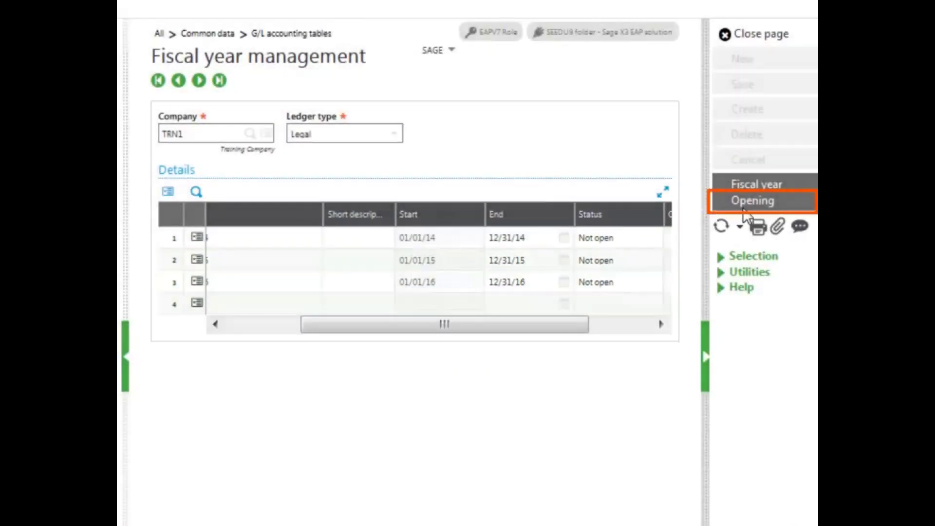
left_click(753, 202)
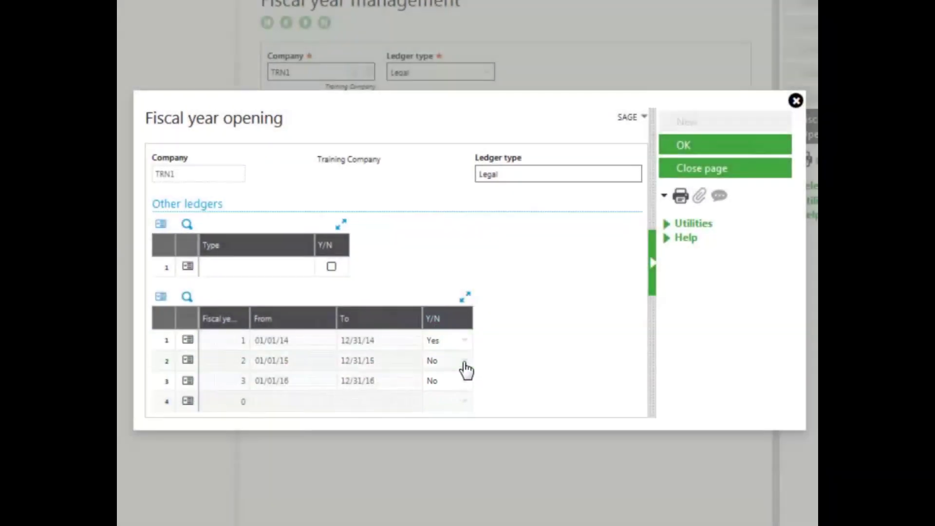
left_click(466, 363)
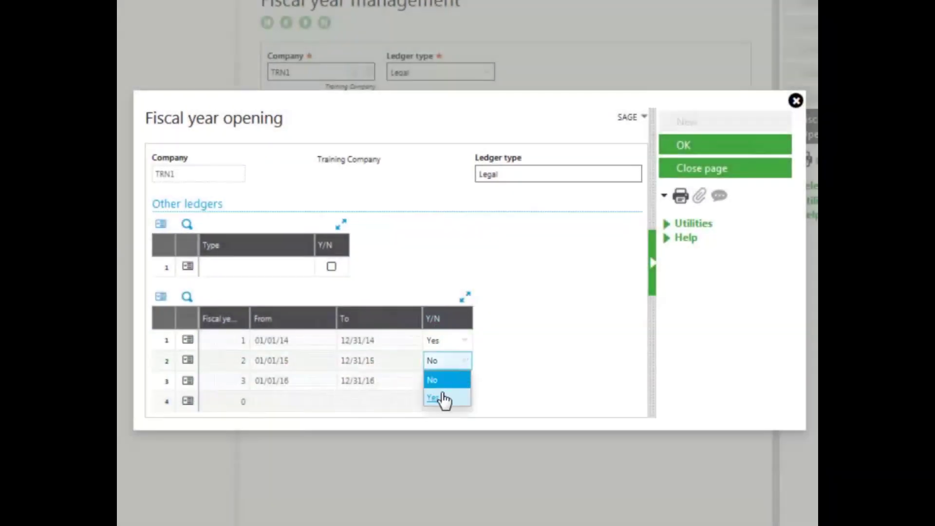
left_click(444, 398)
left_click(466, 385)
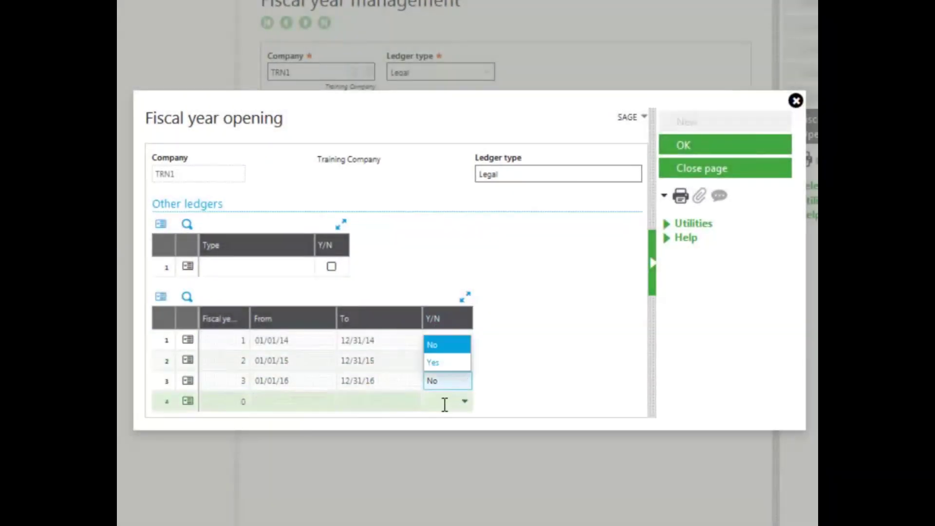
left_click(444, 371)
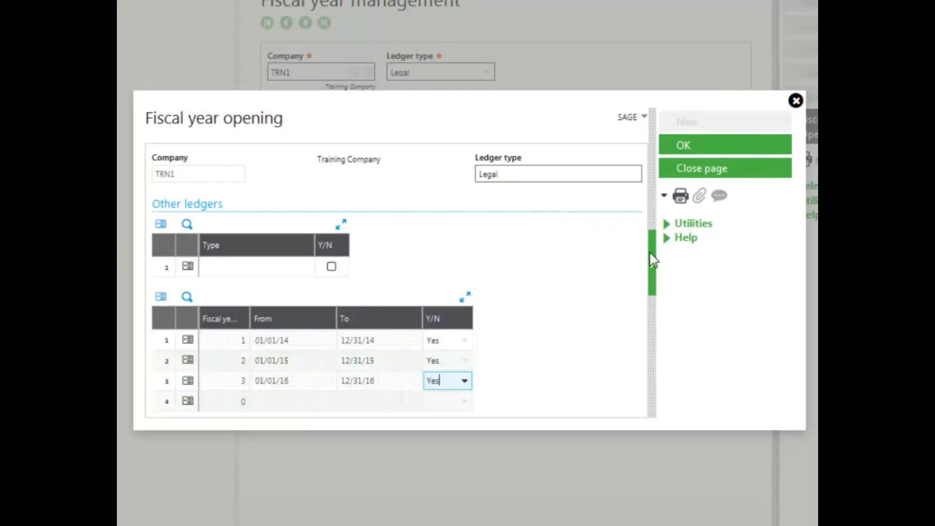
left_click(668, 155)
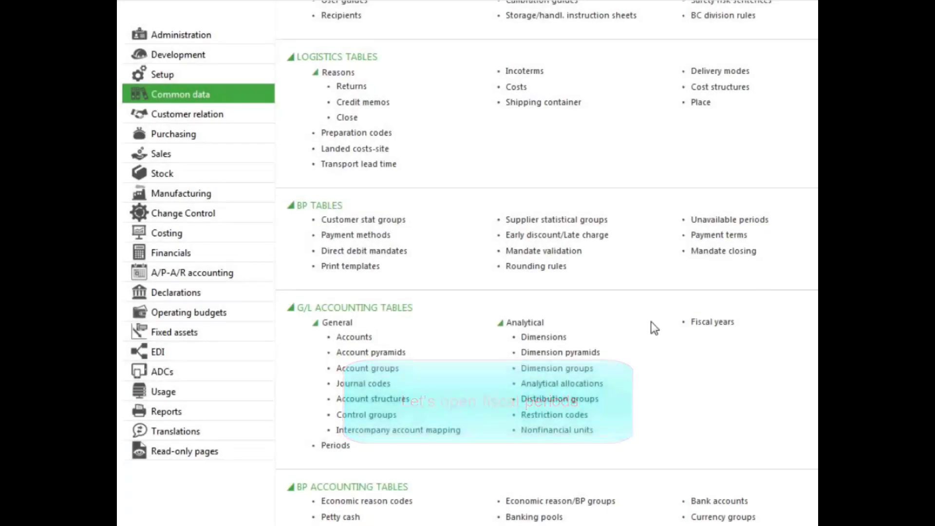
Show TRN1 Legal's Fiscal Year 2014 and its twelve periods on the Periods page
left_click(339, 451)
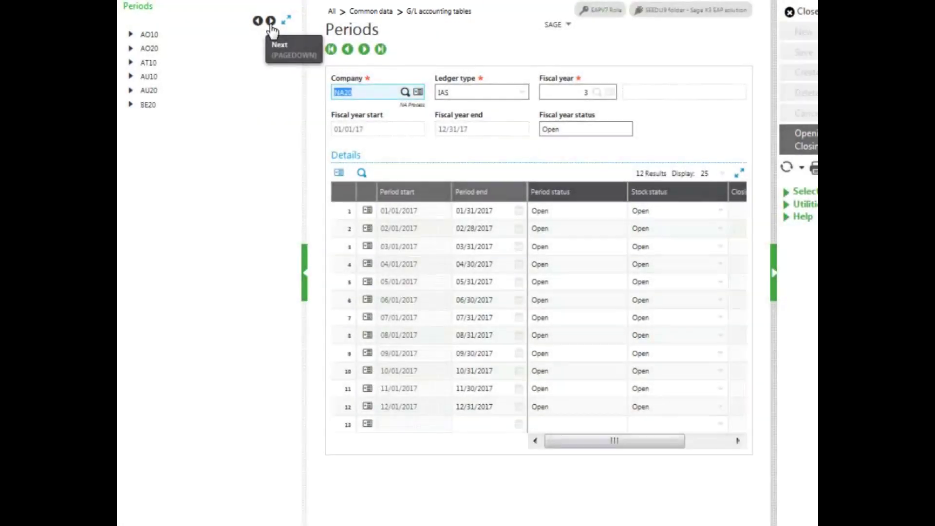
left_click(271, 20)
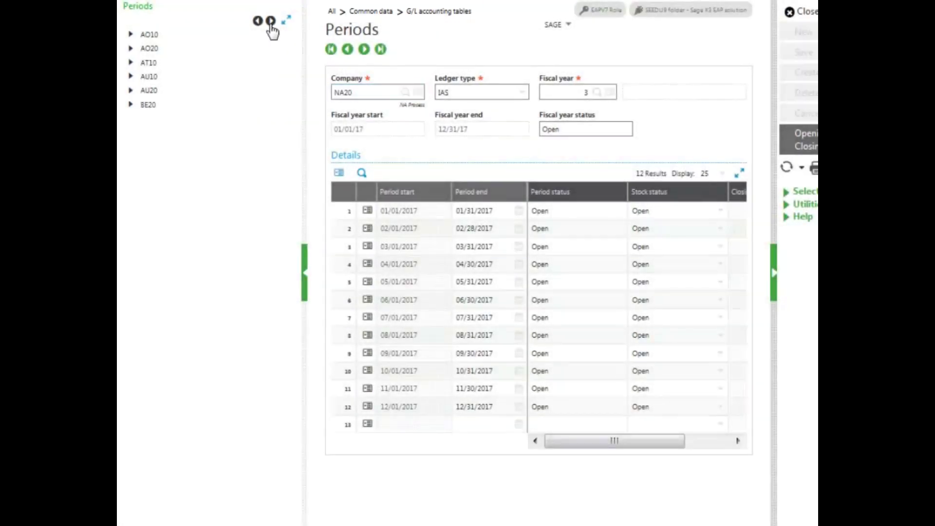
left_click(271, 20)
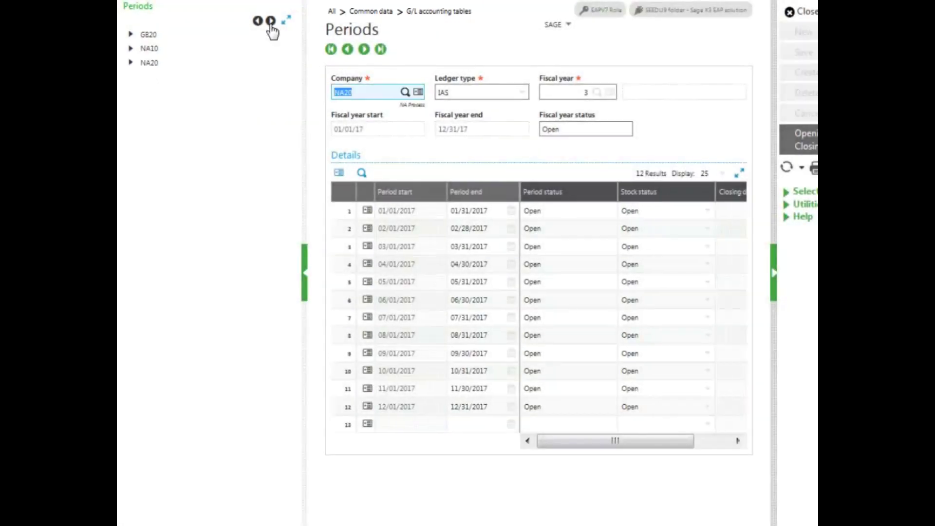
left_click(271, 20)
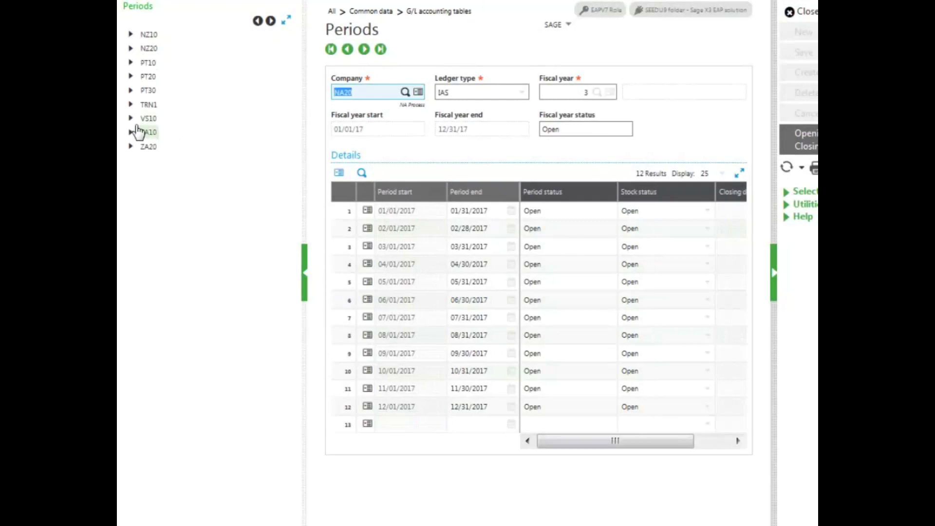
left_click(131, 105)
left_click(146, 119)
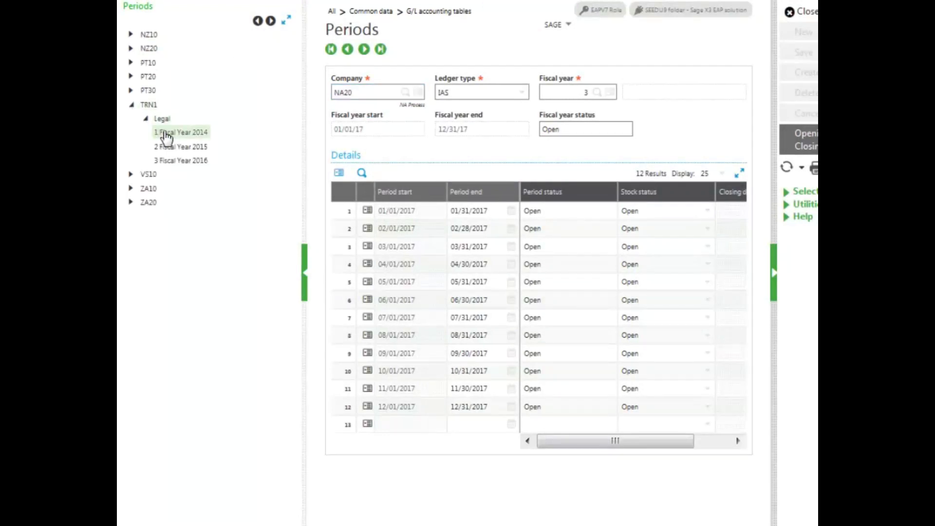
left_click(165, 133)
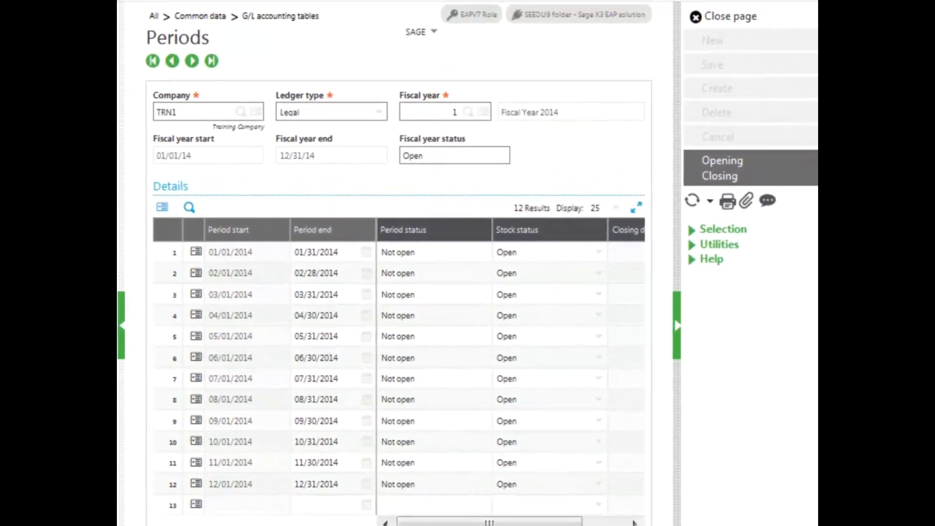
Open all twelve Fiscal Year 2014 periods after reviewing both pages of Period opening
left_click(732, 166)
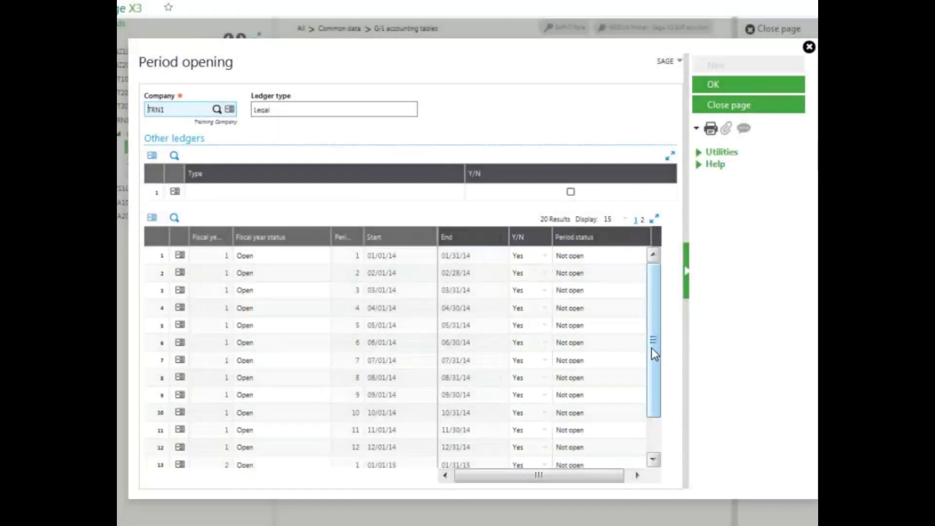
left_click(642, 220)
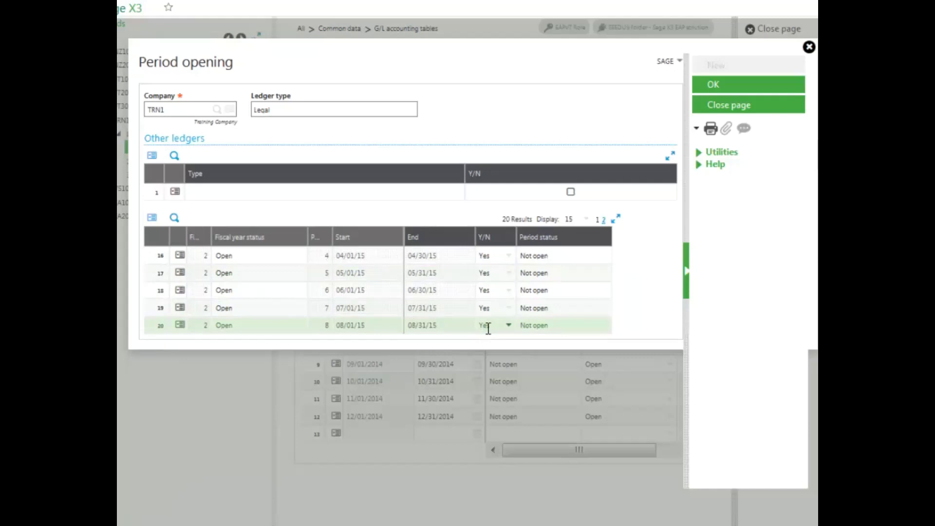
left_click(714, 91)
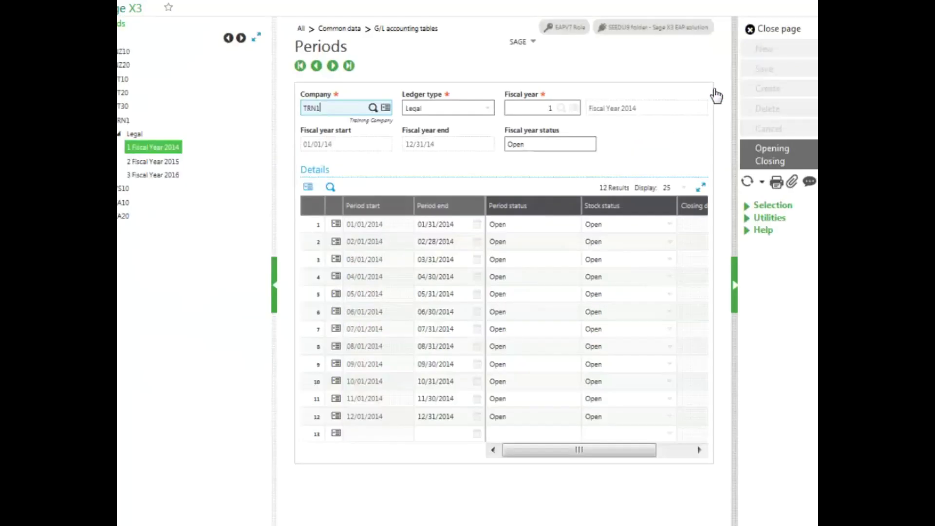
Open all twelve Fiscal Year 2015 periods, then select Fiscal Year 2016
left_click(147, 165)
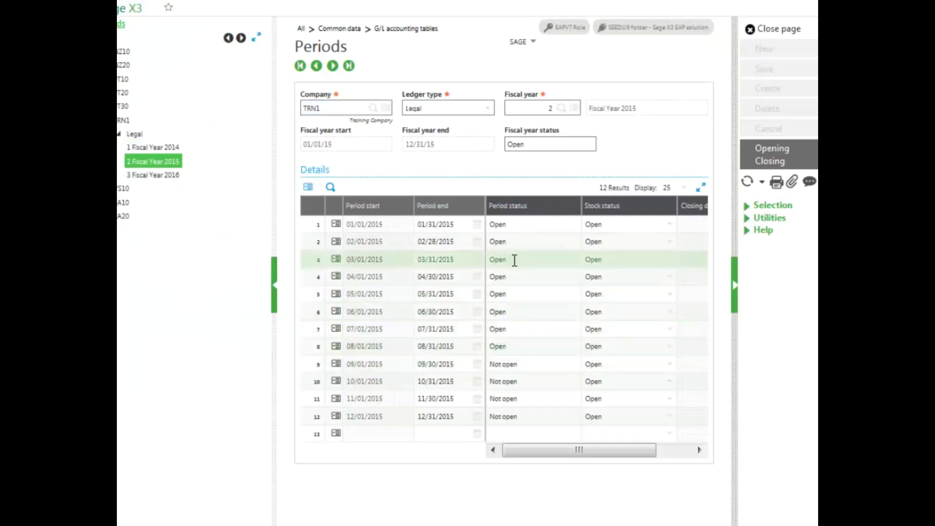
left_click(782, 153)
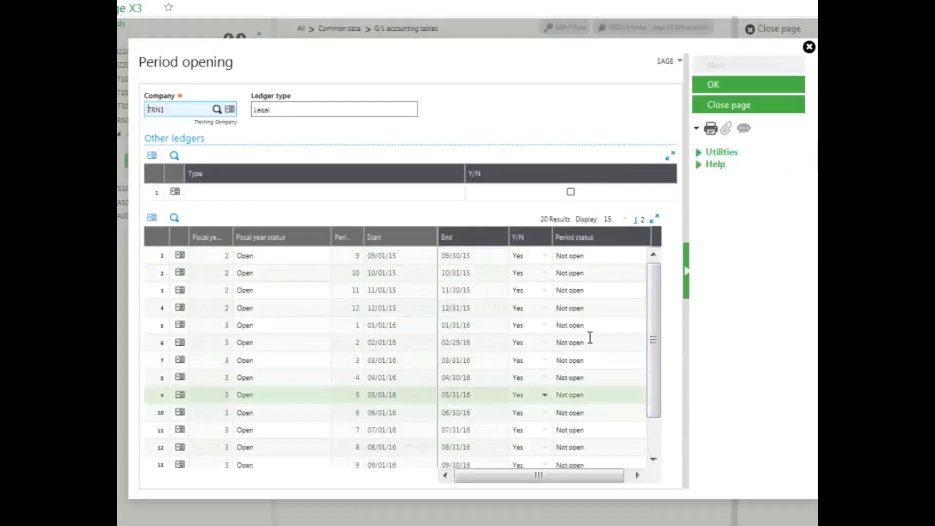
mouse_move(649, 301)
left_mouse_down()
mouse_move(652, 399)
mouse_move(655, 299)
left_mouse_up()
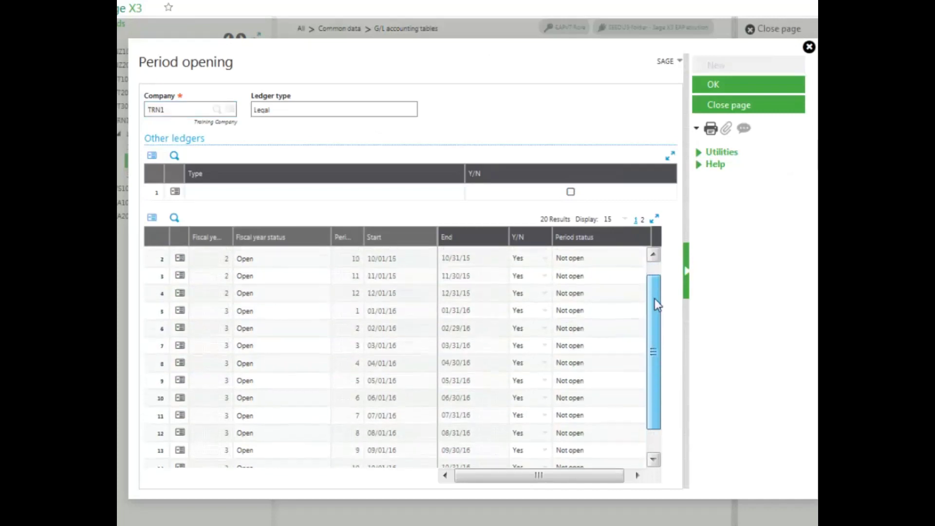
left_click(643, 219)
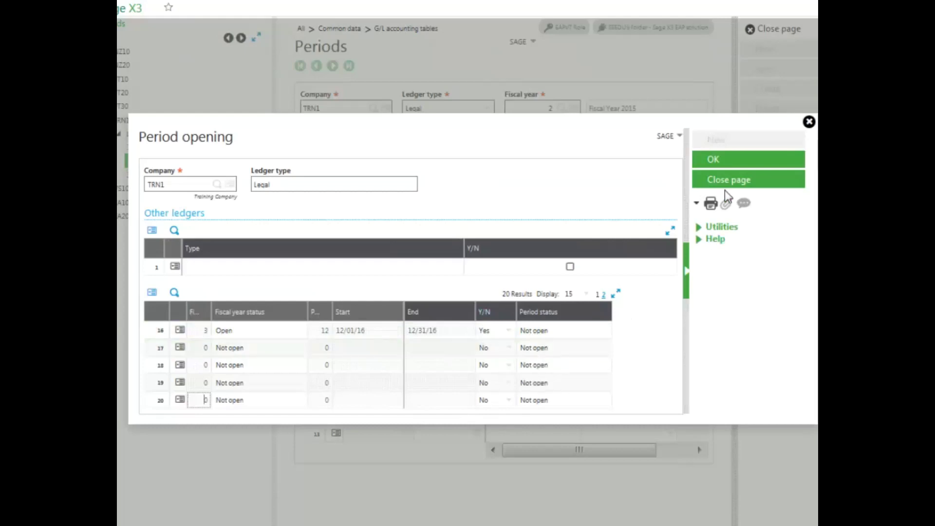
left_click(716, 164)
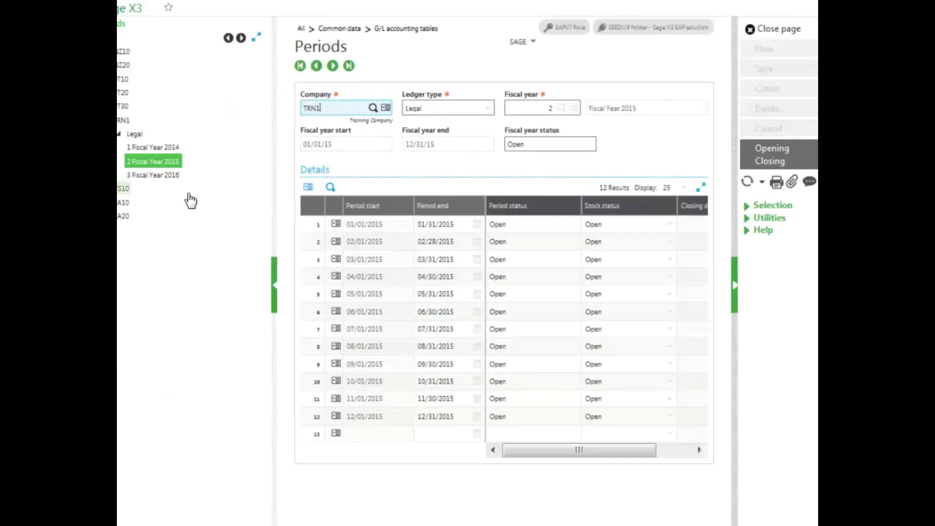
left_click(156, 178)
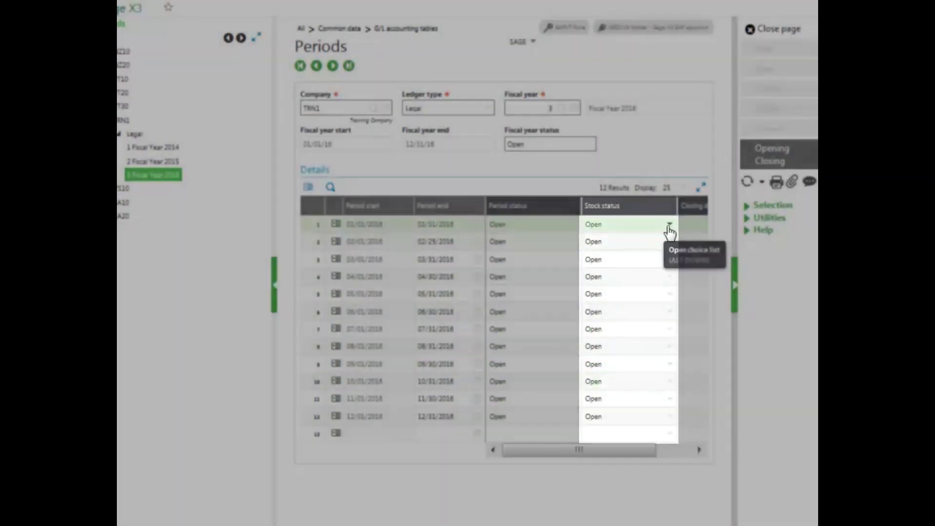
Keep January 2016 stock status Open and save the Fiscal Year 2016 periods
left_click(670, 225)
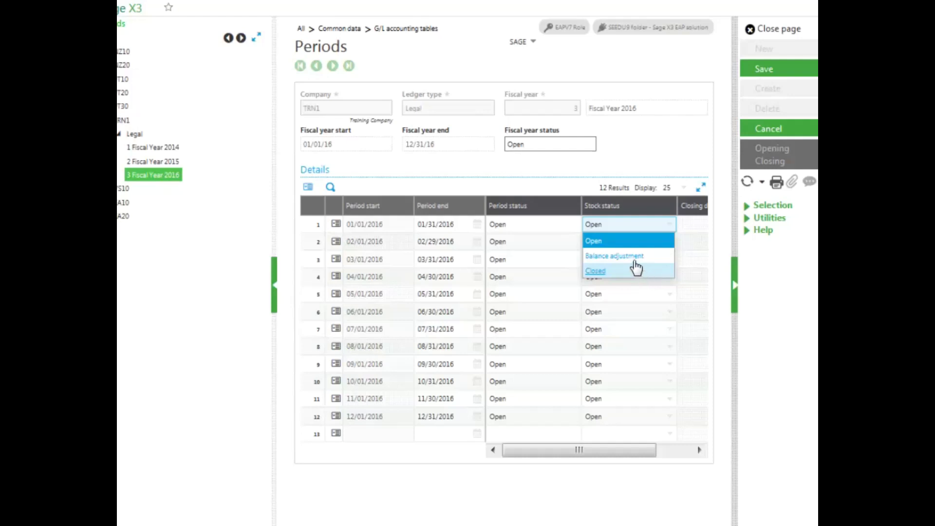
left_click(613, 243)
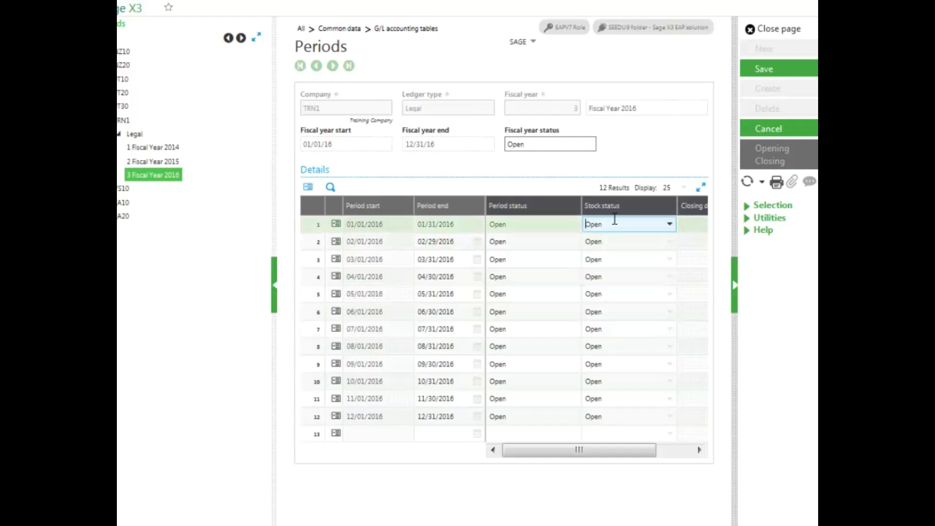
left_click(760, 73)
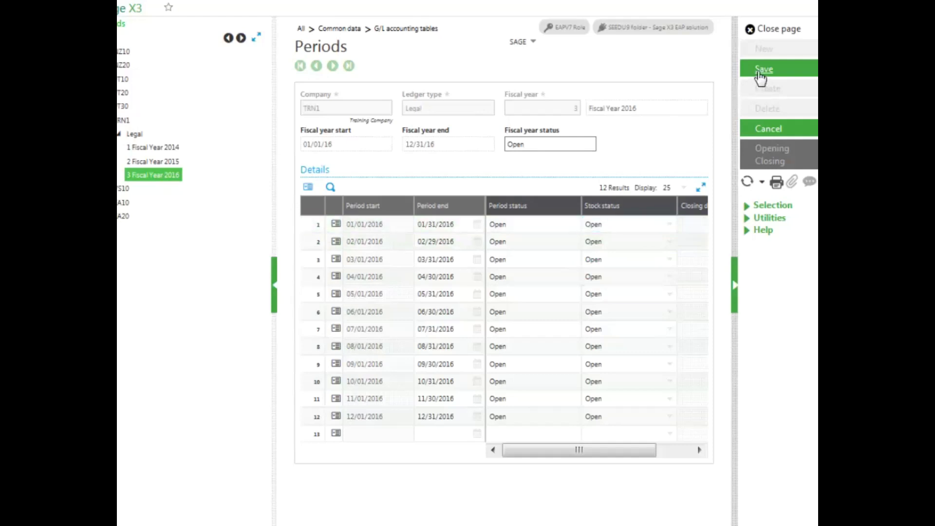